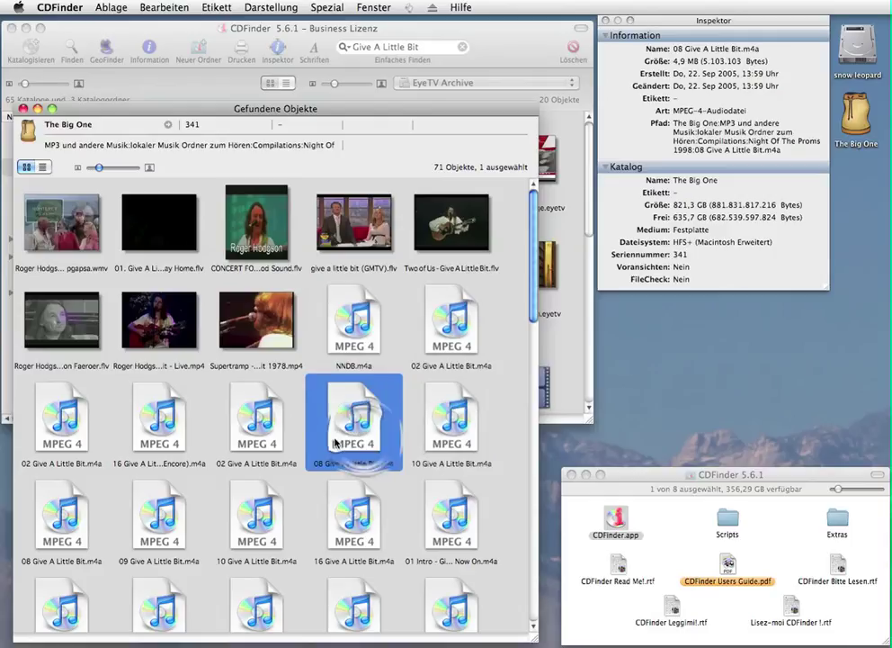
- Inspect the details of several found "Give A Little Bit" music and video files, and close the search results
{"action": "left_click", "coordinate": [258, 416]}
{"action": "left_click", "coordinate": [166, 438]}
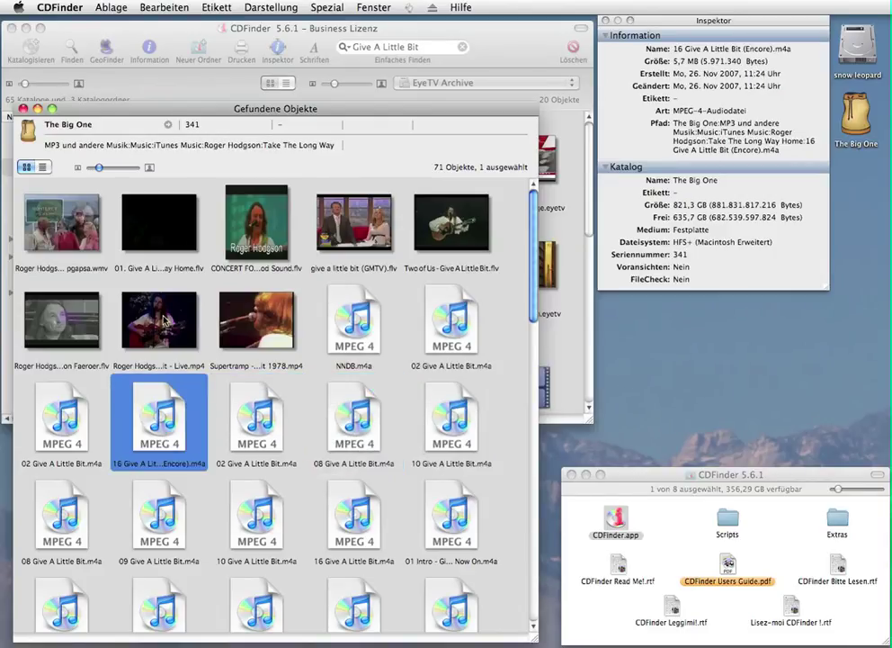
{"action": "left_click", "coordinate": [165, 319]}
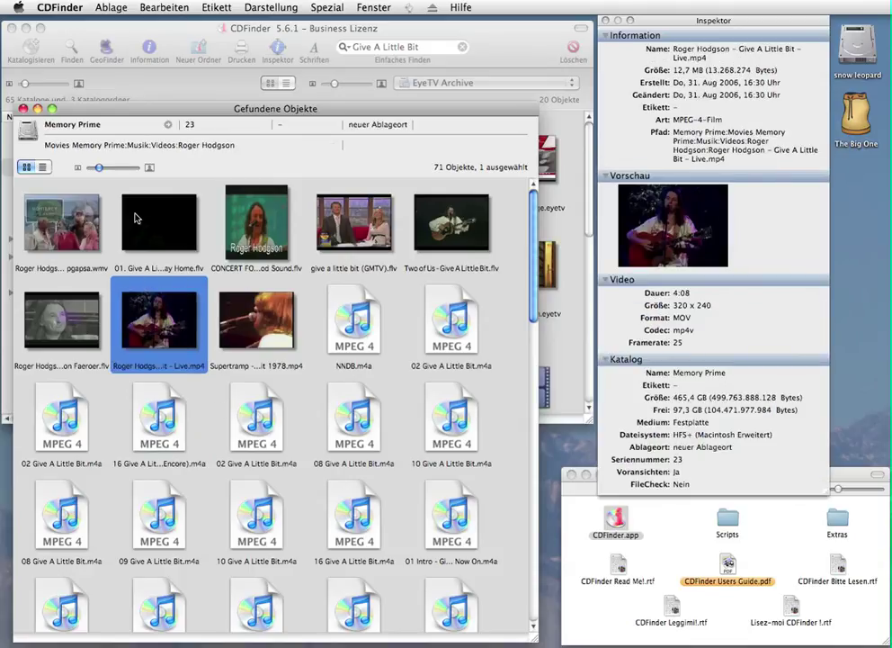
{"action": "left_click", "coordinate": [22, 107]}
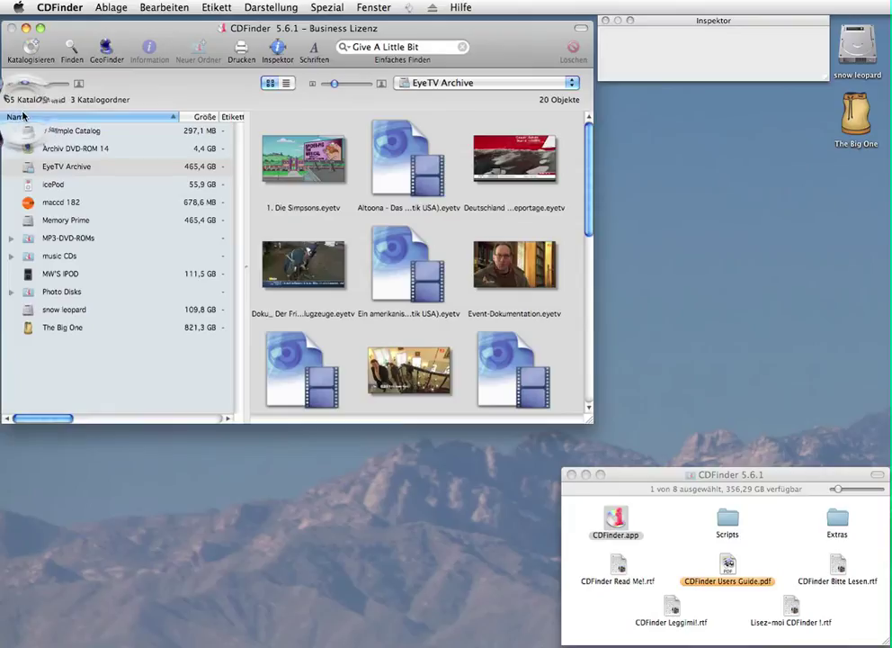
- Start an advanced search across all catalogues with the criterion "Art ist Musikstück"
{"action": "left_click", "coordinate": [68, 47]}
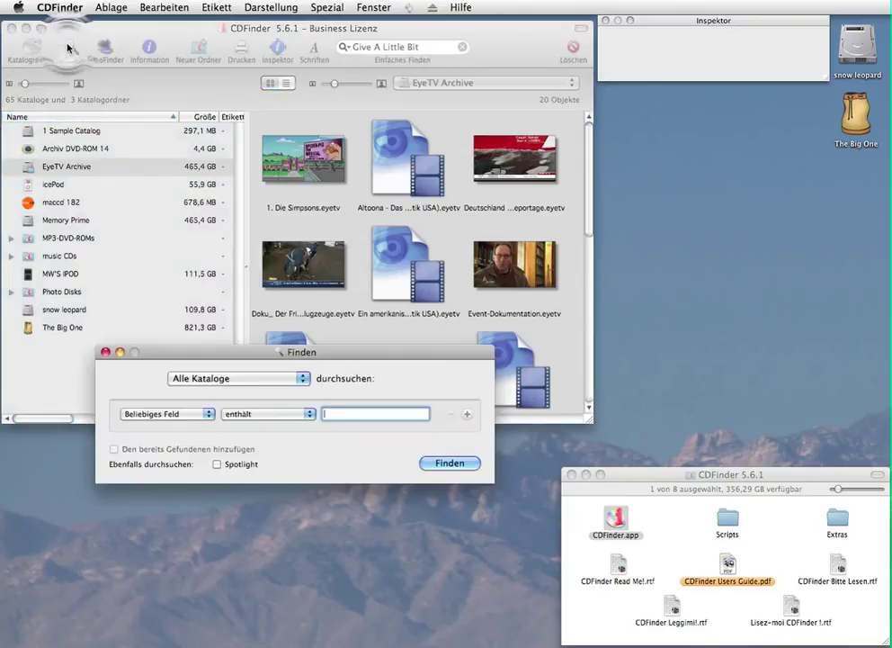
{"action": "left_click", "coordinate": [144, 416]}
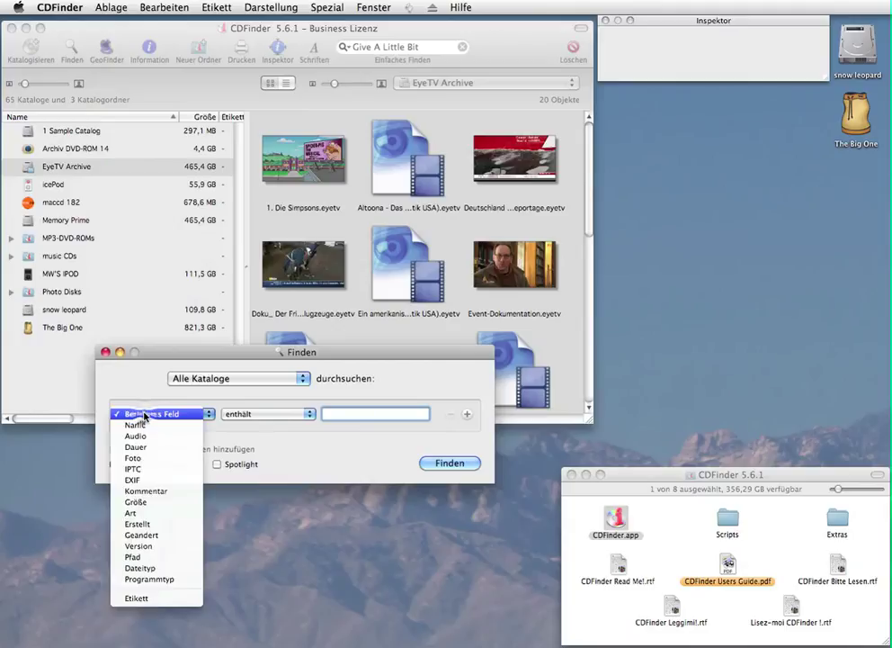
{"action": "left_click", "coordinate": [171, 511]}
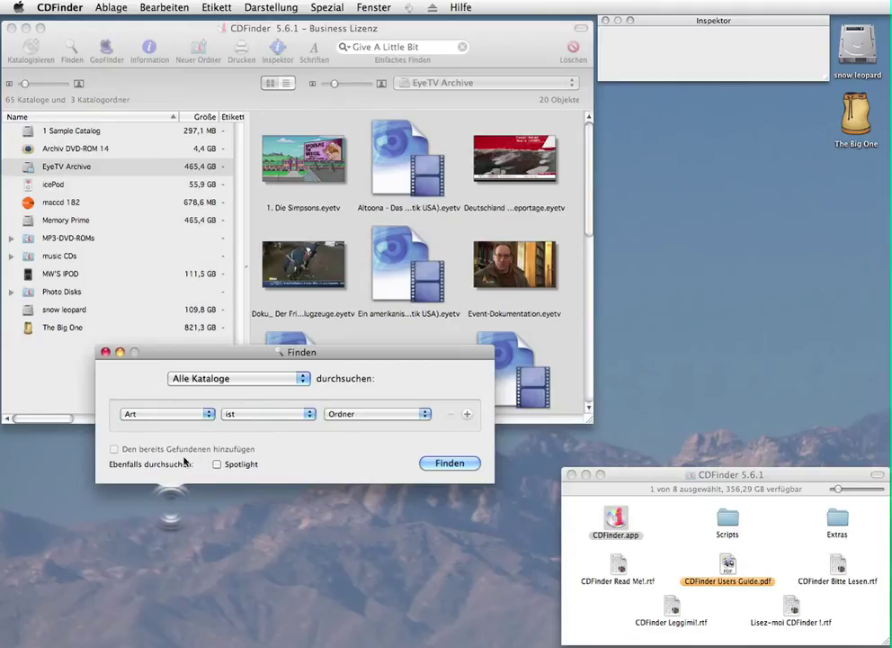
{"action": "left_click", "coordinate": [329, 414]}
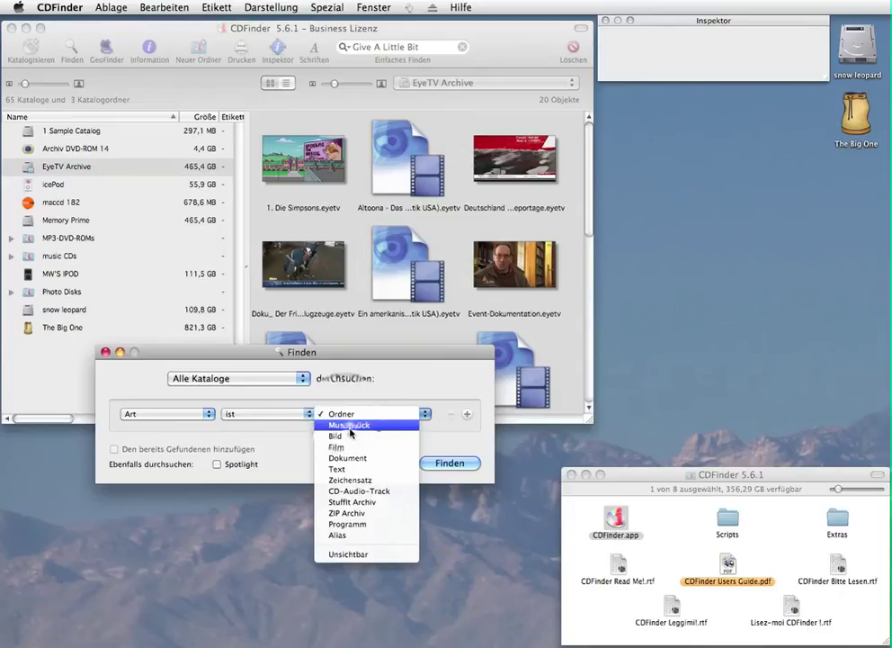
{"action": "left_click", "coordinate": [353, 425]}
- Add a second search criterion requiring the audio artist to contain "roger hodgson" (Audio, Künstler enthält)
{"action": "left_click", "coordinate": [466, 415]}
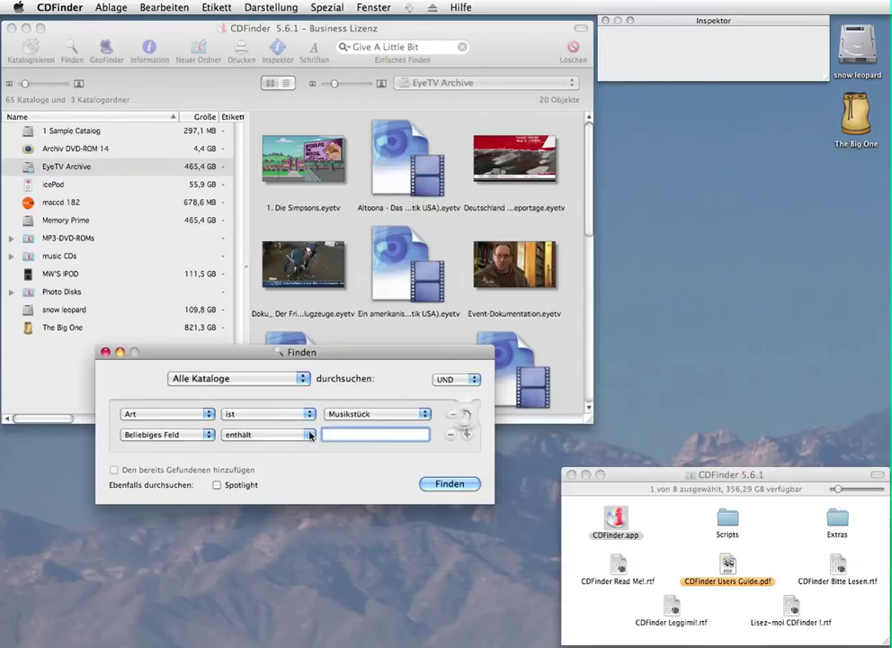
{"action": "left_click", "coordinate": [143, 435]}
{"action": "left_click", "coordinate": [146, 458]}
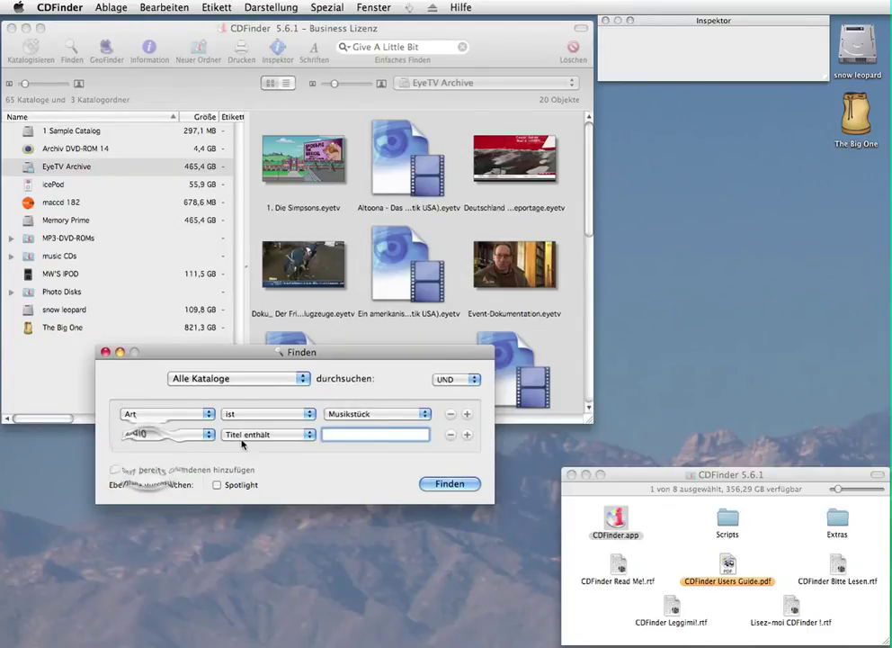
{"action": "left_click", "coordinate": [245, 434]}
{"action": "left_click", "coordinate": [265, 445]}
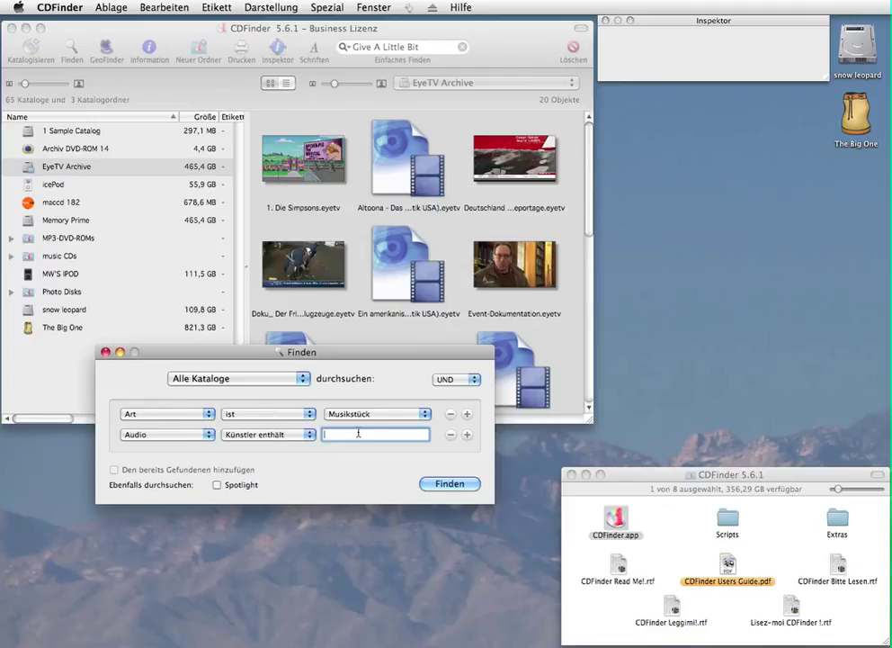
{"action": "type", "text": "roger hodgson"}
- Add a third criterion requiring the audio title to contain "Give a little bit" (Titel enthält) and run the search
{"action": "left_click", "coordinate": [466, 434]}
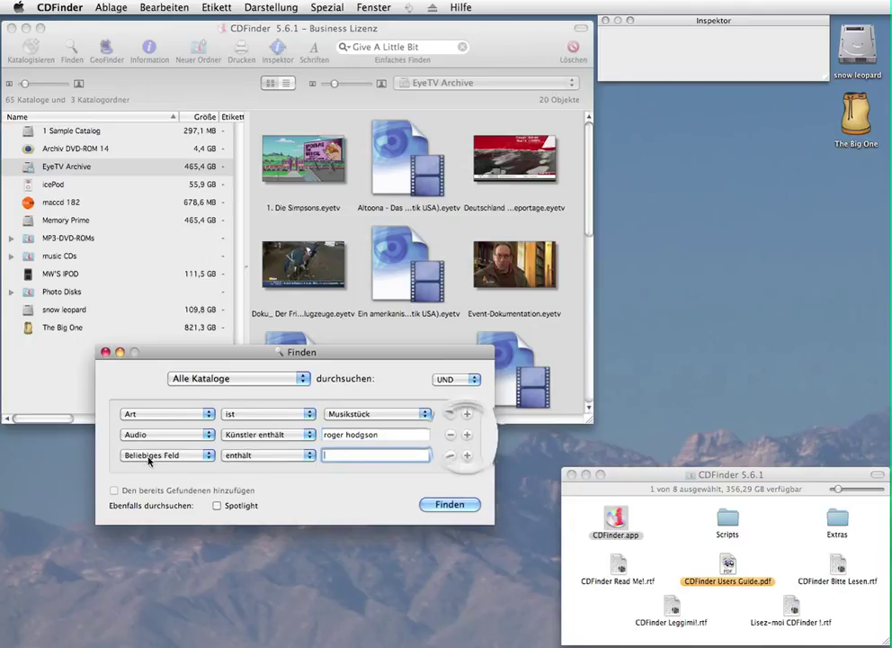
{"action": "left_click", "coordinate": [202, 455]}
{"action": "left_click", "coordinate": [148, 477]}
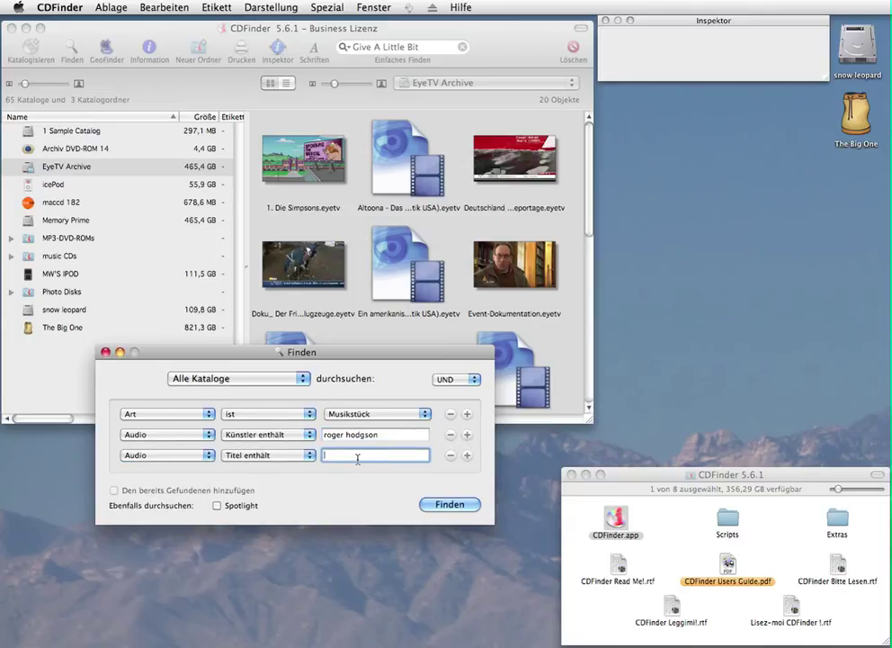
{"action": "type", "text": "Give a little bit"}
{"action": "left_click", "coordinate": [440, 506]}
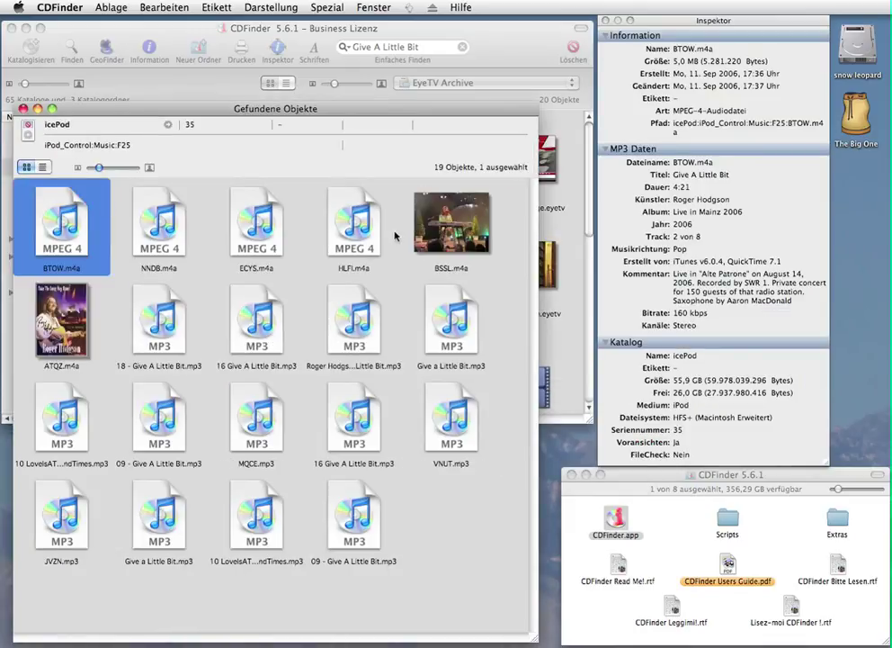
- Inspect the metadata of BSSL.m4a, Give a Little Bit.mp3 and ATQZ.m4a, and close the results and search windows
{"action": "left_click", "coordinate": [449, 226]}
{"action": "left_click", "coordinate": [454, 342]}
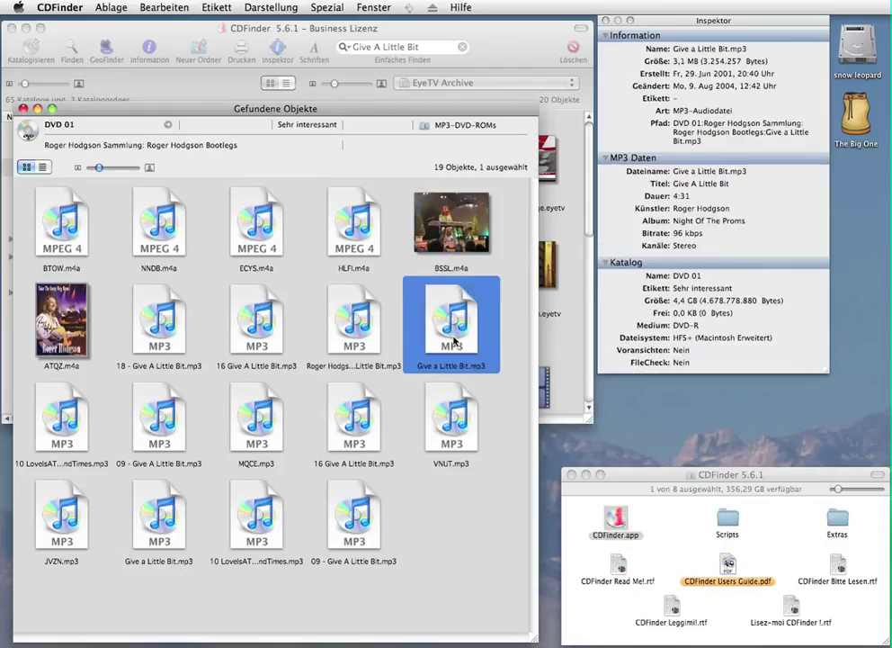
{"action": "left_click", "coordinate": [71, 323]}
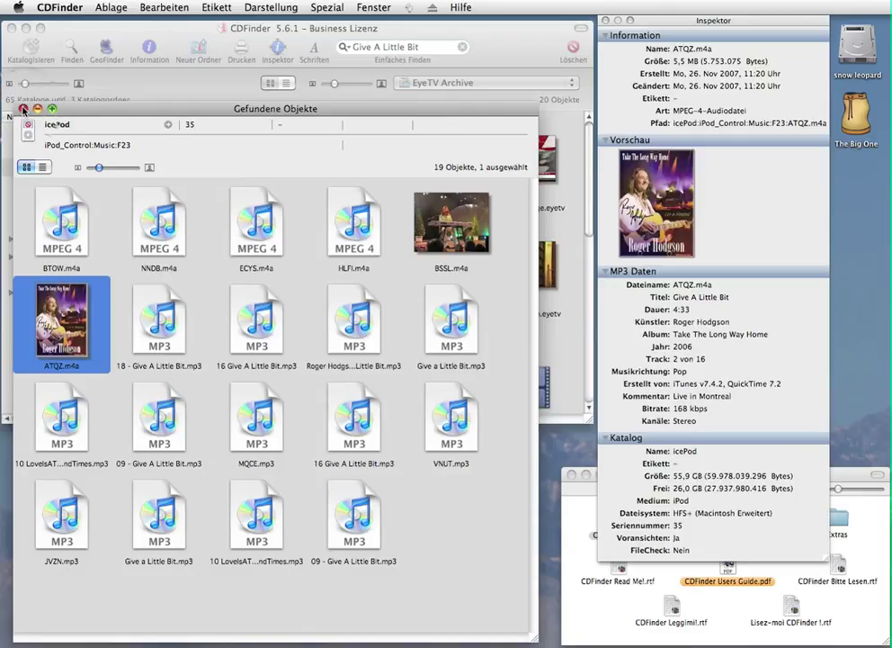
{"action": "left_click", "coordinate": [22, 108]}
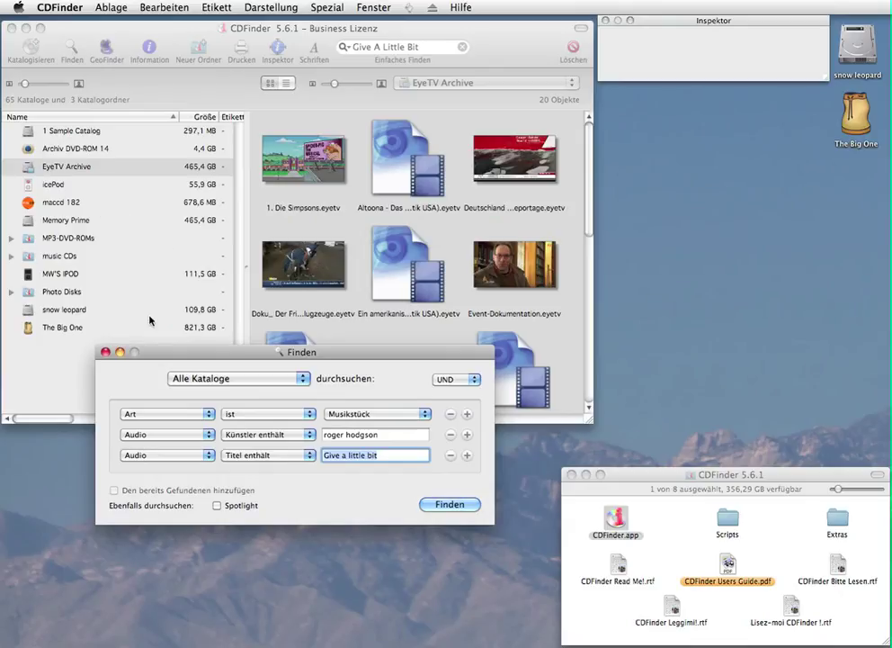
{"action": "left_click", "coordinate": [105, 353]}
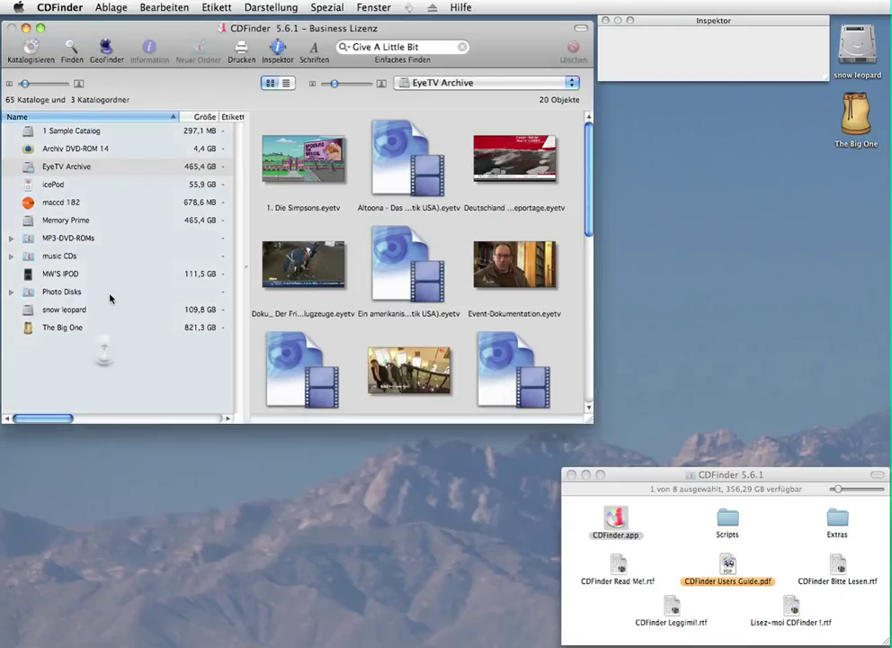
- Examine the first photo, the two videos and The Logical Song.mp3 in 1 Sample Catalog, and clear the selection
{"action": "left_click", "coordinate": [75, 134]}
{"action": "left_click", "coordinate": [306, 166]}
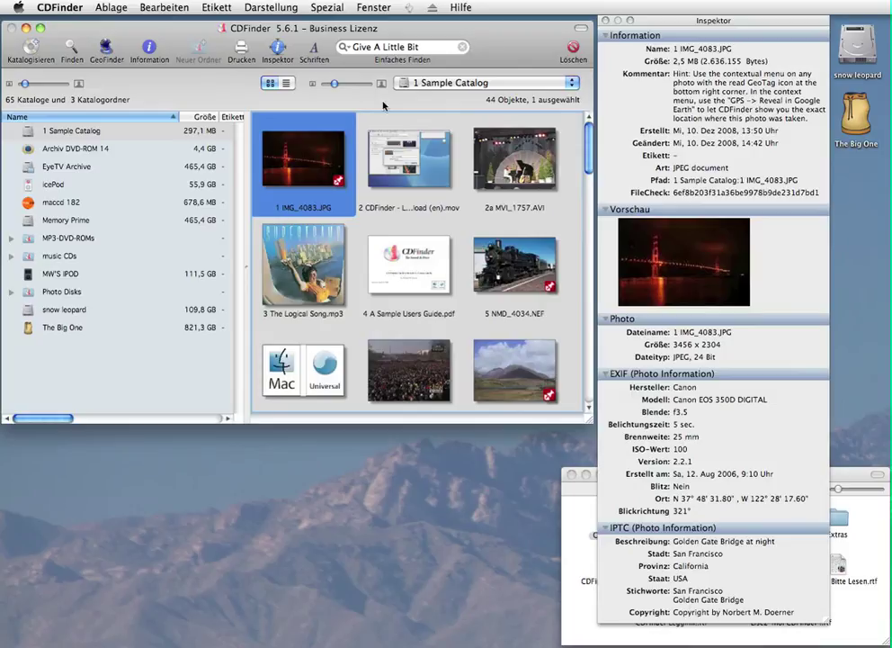
{"action": "left_click", "coordinate": [411, 153]}
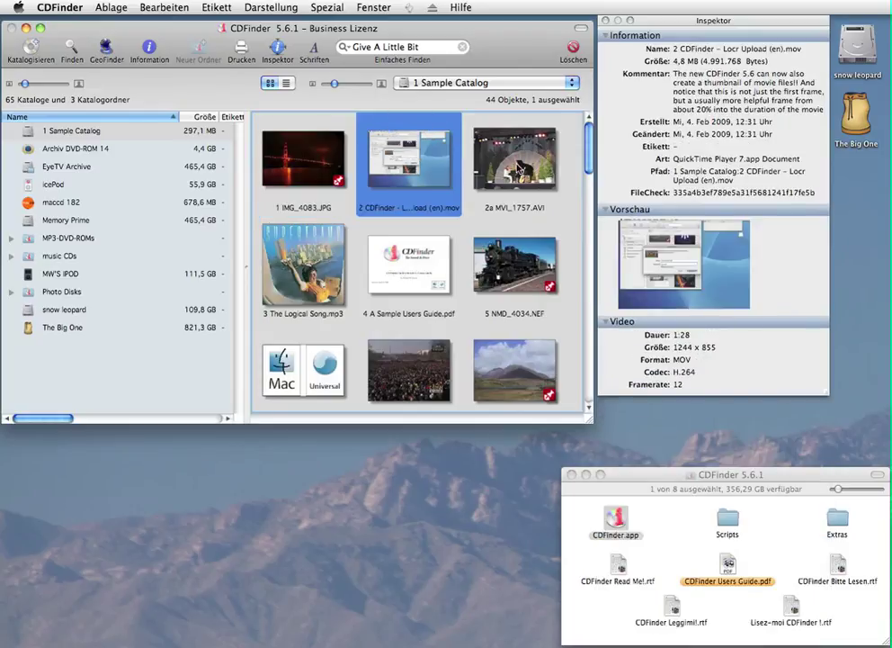
{"action": "left_click", "coordinate": [518, 168]}
{"action": "left_click", "coordinate": [297, 265]}
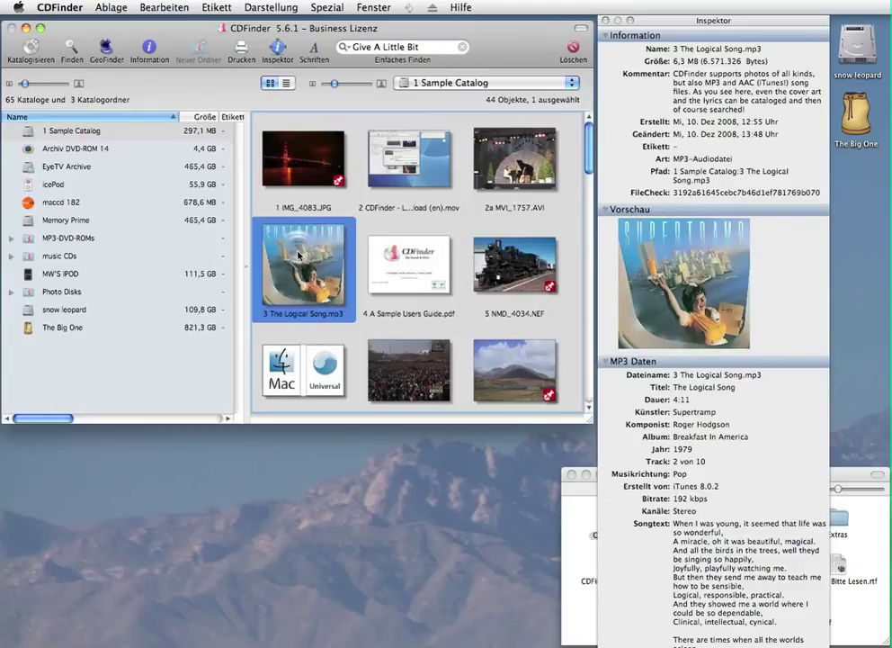
{"action": "left_click", "coordinate": [147, 394]}
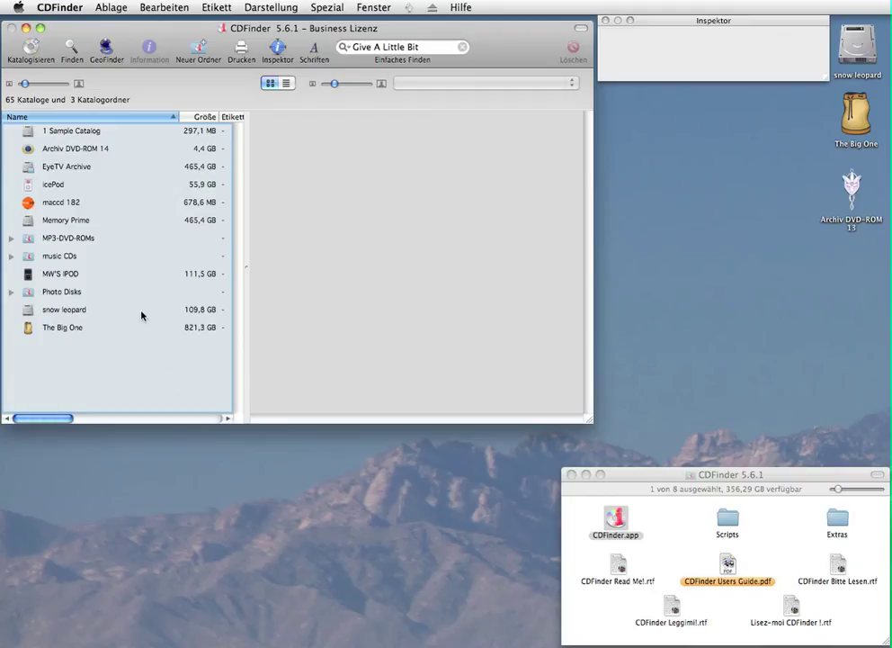
- Review the cataloguing preferences for previews, media info, archives and ignored items, and save the settings
{"action": "left_click", "coordinate": [72, 7]}
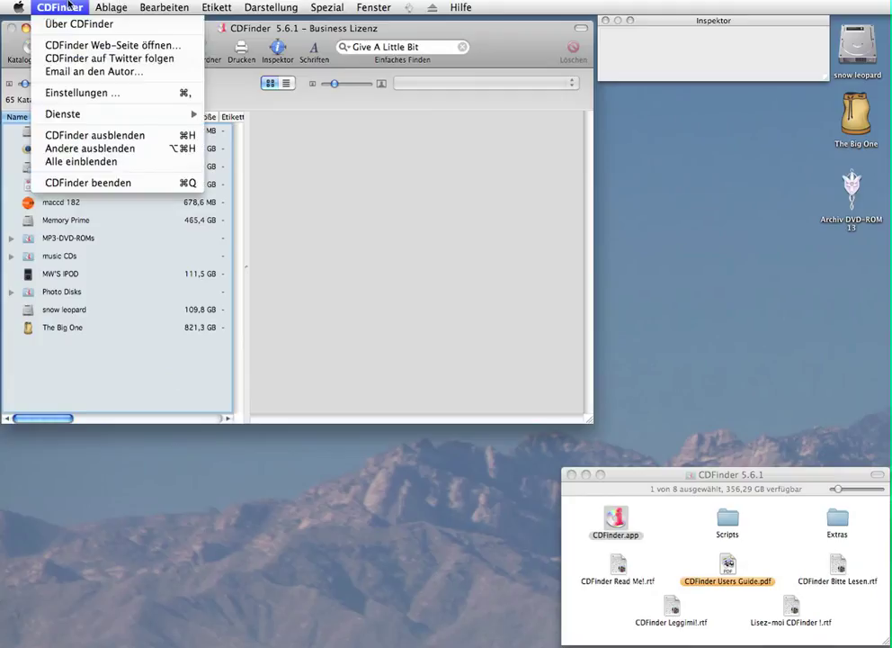
{"action": "left_click", "coordinate": [99, 92]}
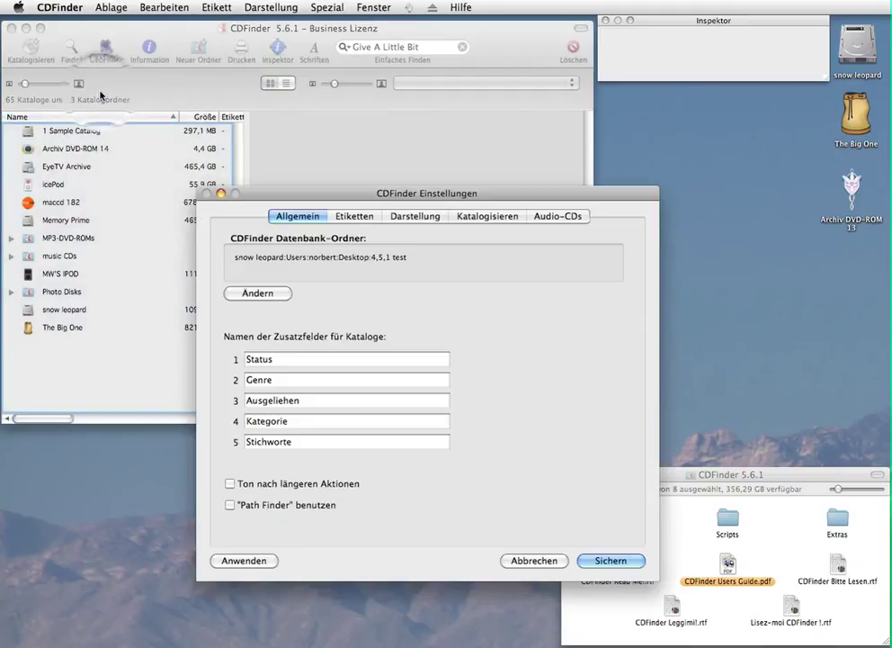
{"action": "left_click", "coordinate": [479, 217]}
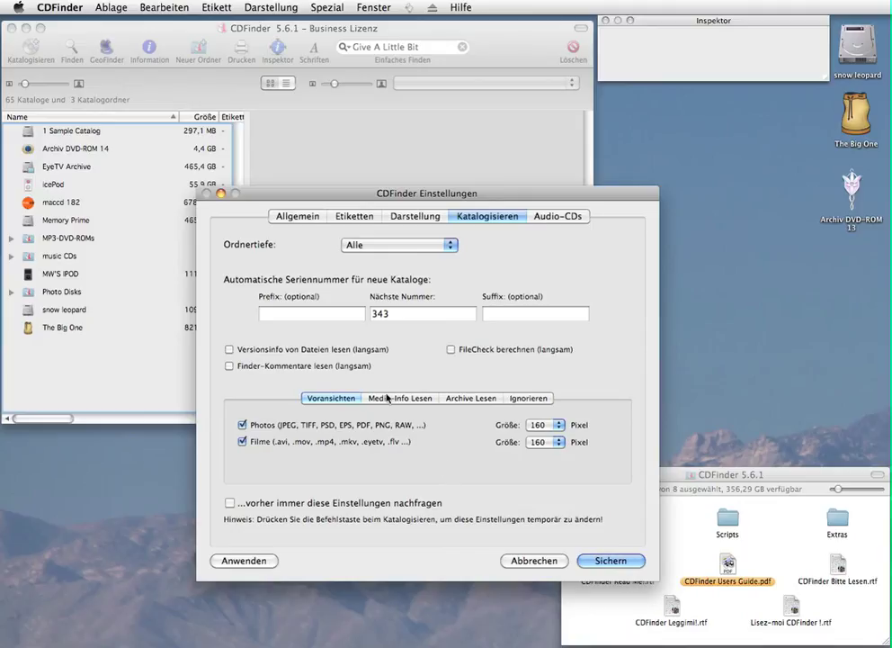
{"action": "left_click", "coordinate": [398, 397]}
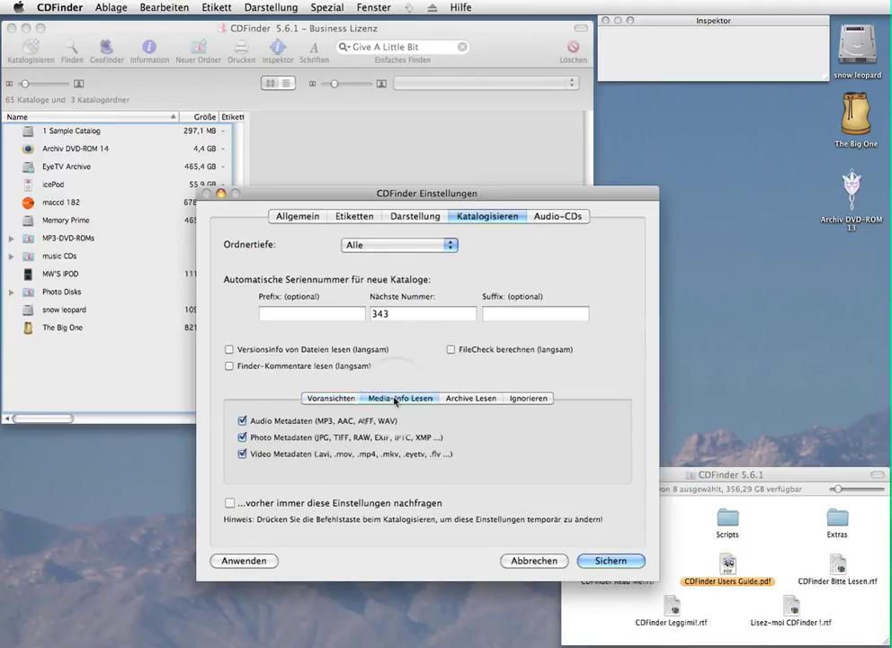
{"action": "left_click", "coordinate": [464, 400]}
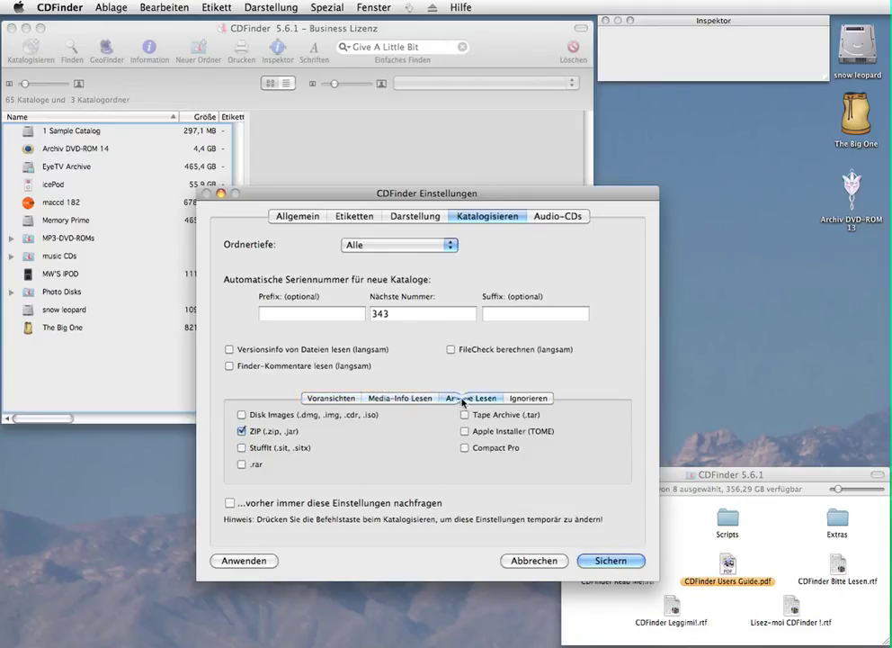
{"action": "left_click", "coordinate": [535, 398]}
{"action": "left_click", "coordinate": [347, 399]}
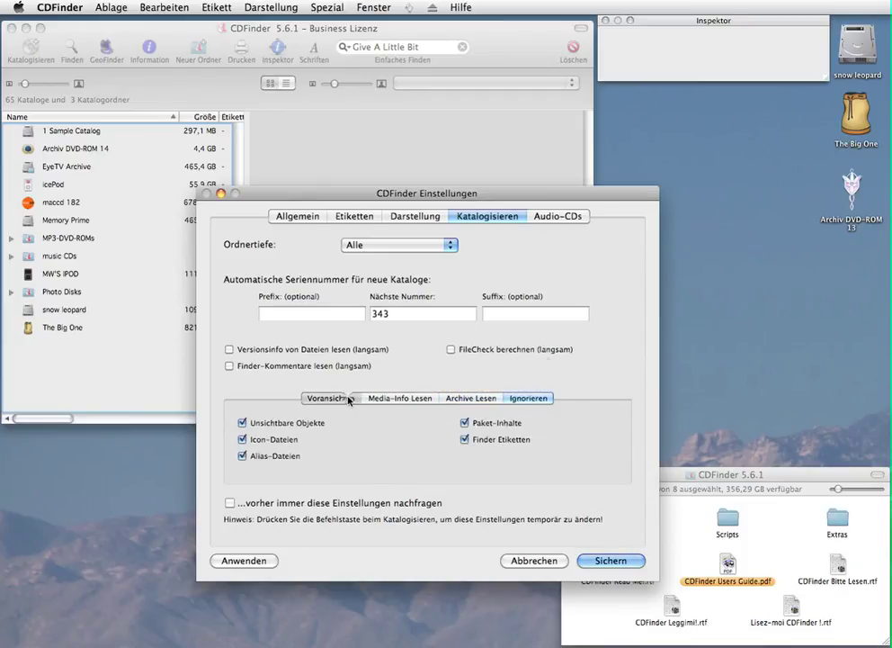
{"action": "left_click", "coordinate": [605, 561]}
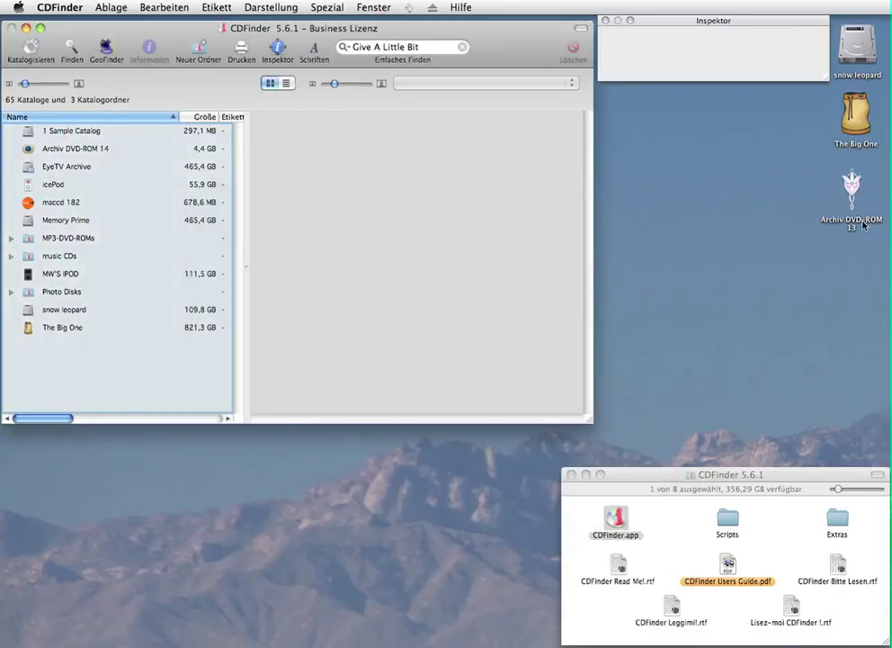
- Catalogue the mounted disc Archiv DVD-ROM 13 and clear the selection in the catalogue list
{"action": "left_click_drag", "start_coordinate": [848, 186], "coordinate": [108, 364]}
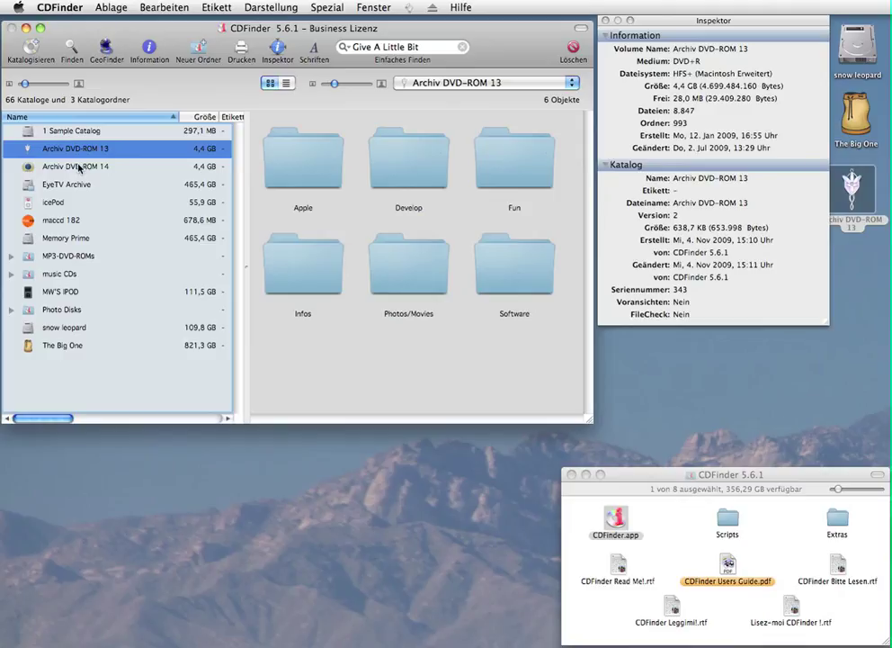
{"action": "left_click", "coordinate": [96, 371]}
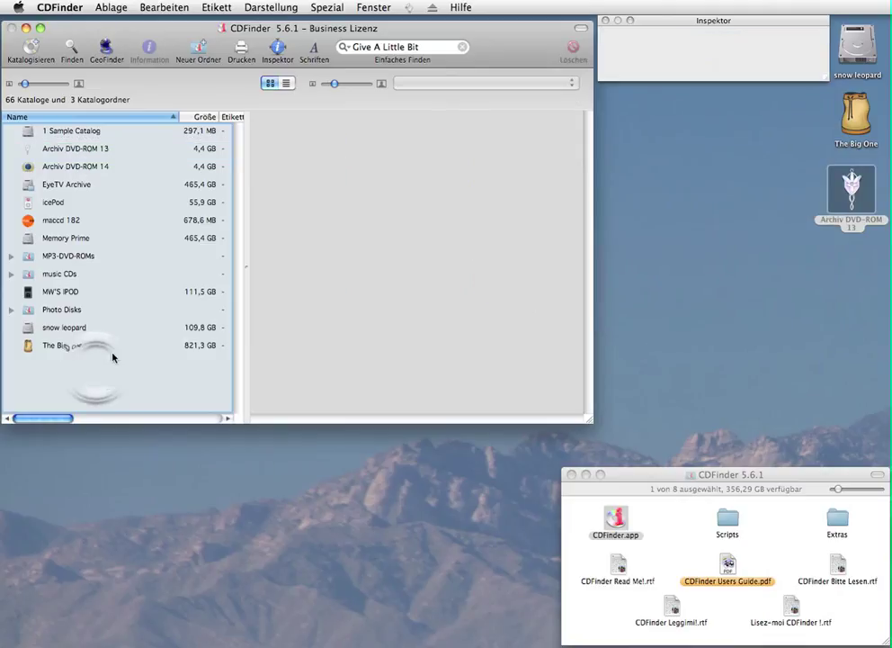
- View the batch cataloguing options for a stack of discs and finish without cataloguing any
{"action": "left_click", "coordinate": [108, 7]}
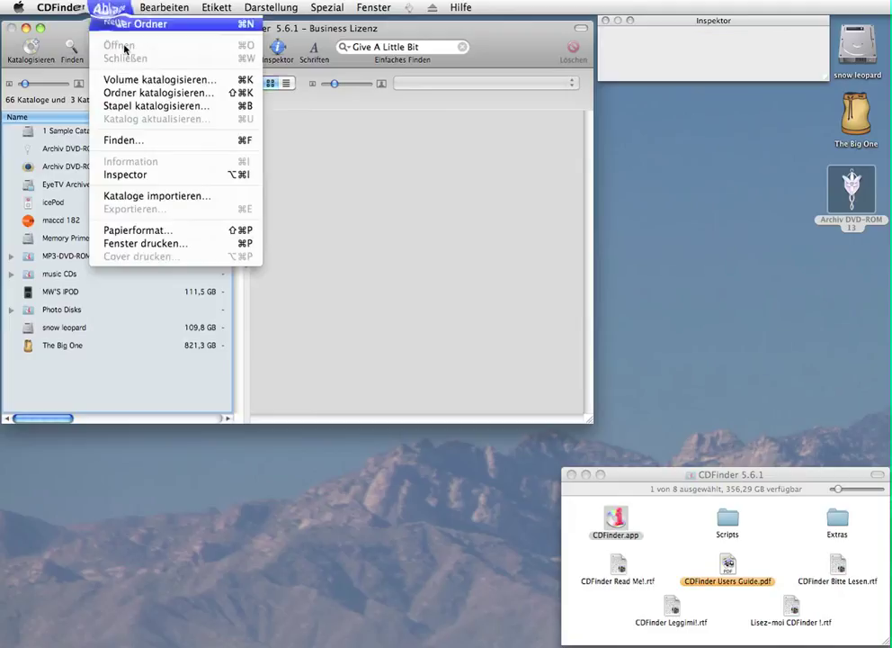
{"action": "left_click", "coordinate": [169, 108]}
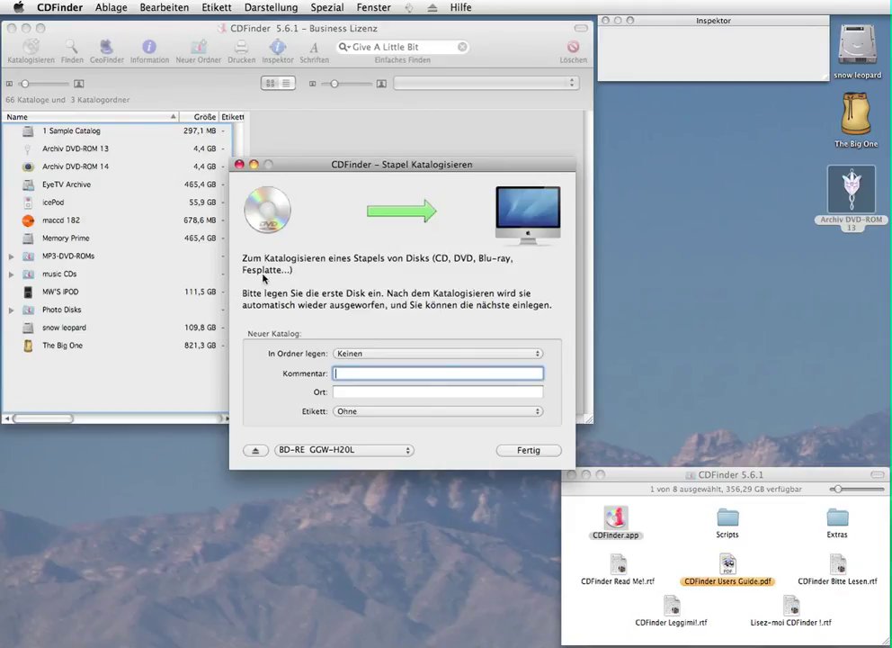
{"action": "left_click", "coordinate": [513, 450]}
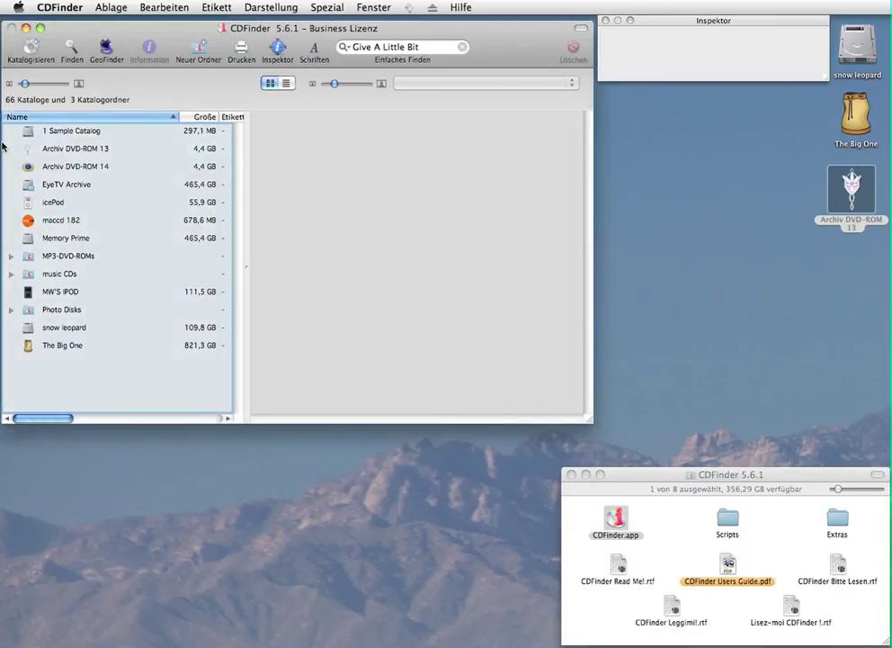
- Update the Archiv DVD-ROM 13 catalogue from its mounted disc
{"action": "left_click", "coordinate": [27, 151]}
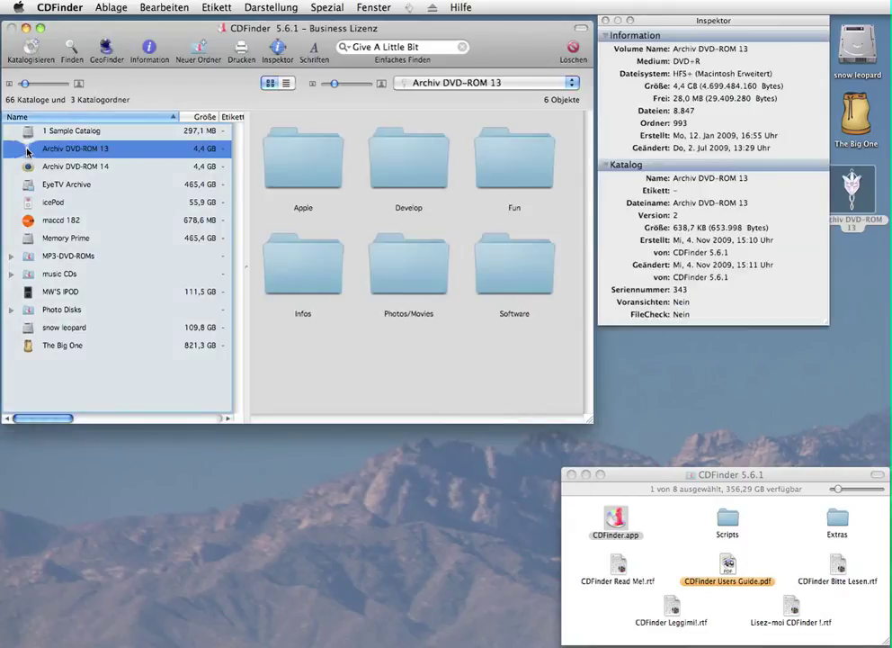
{"action": "left_click", "coordinate": [93, 6]}
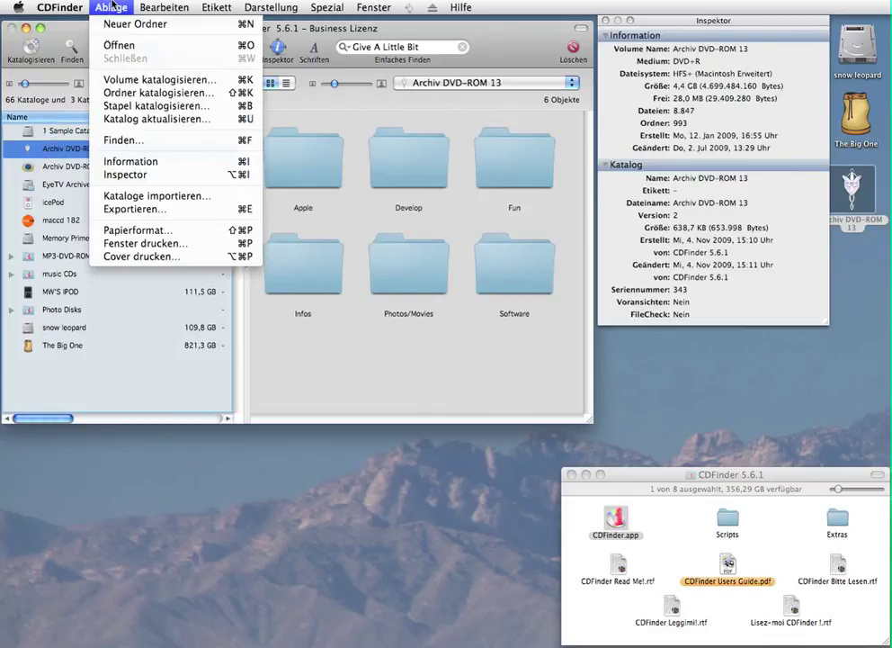
{"action": "left_click", "coordinate": [127, 119]}
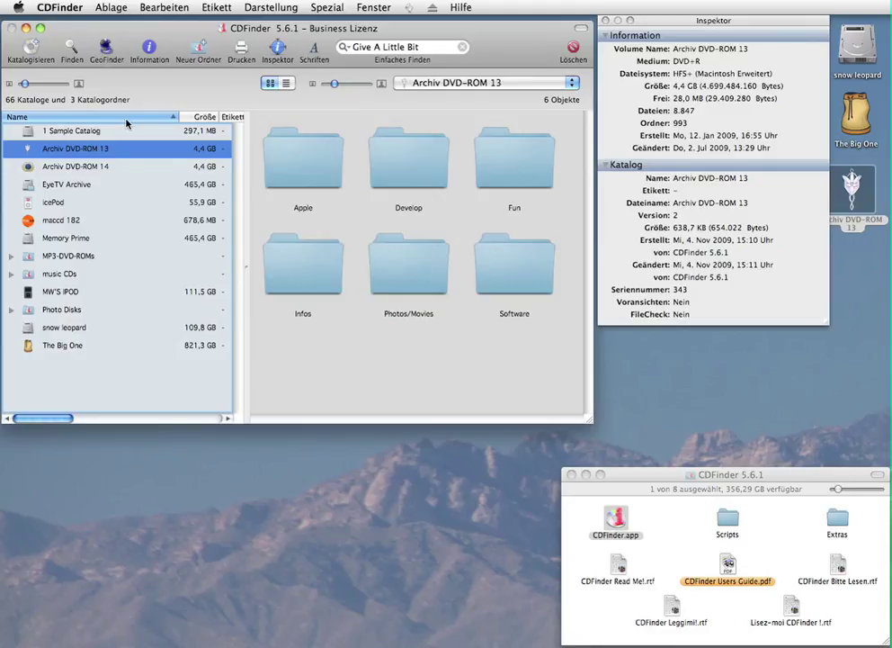
- Show the contents and catalogue information of 1 Sample Catalog
{"action": "left_click", "coordinate": [79, 131]}
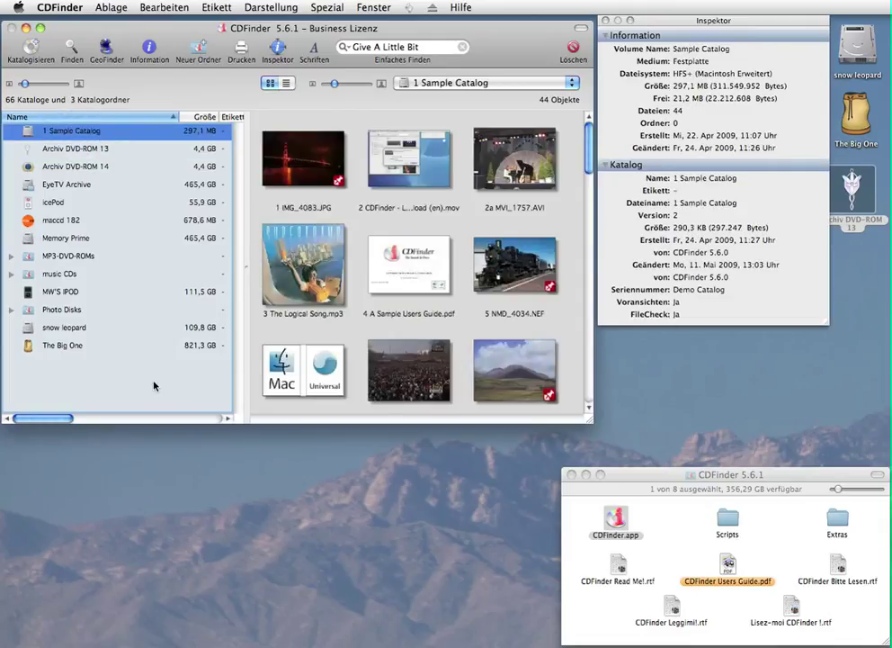